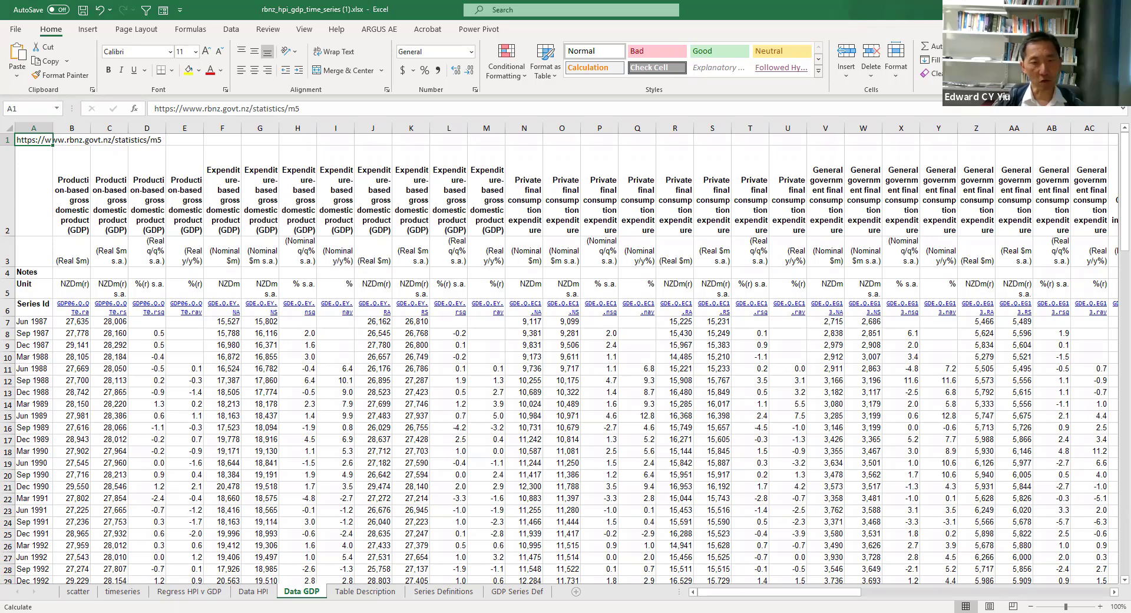
# Step: Examine the HPI, HPIyoy and GDPyoy columns and the correlation formula on the Regress HPI v GDP sheet
pyautogui.click(190, 591)
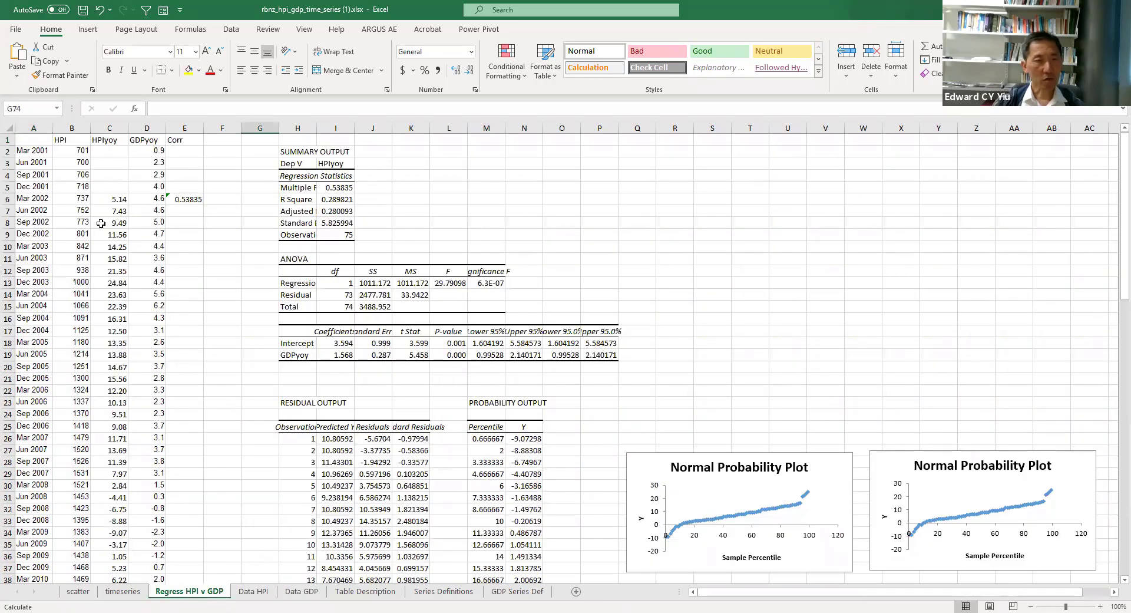
pyautogui.click(71, 129)
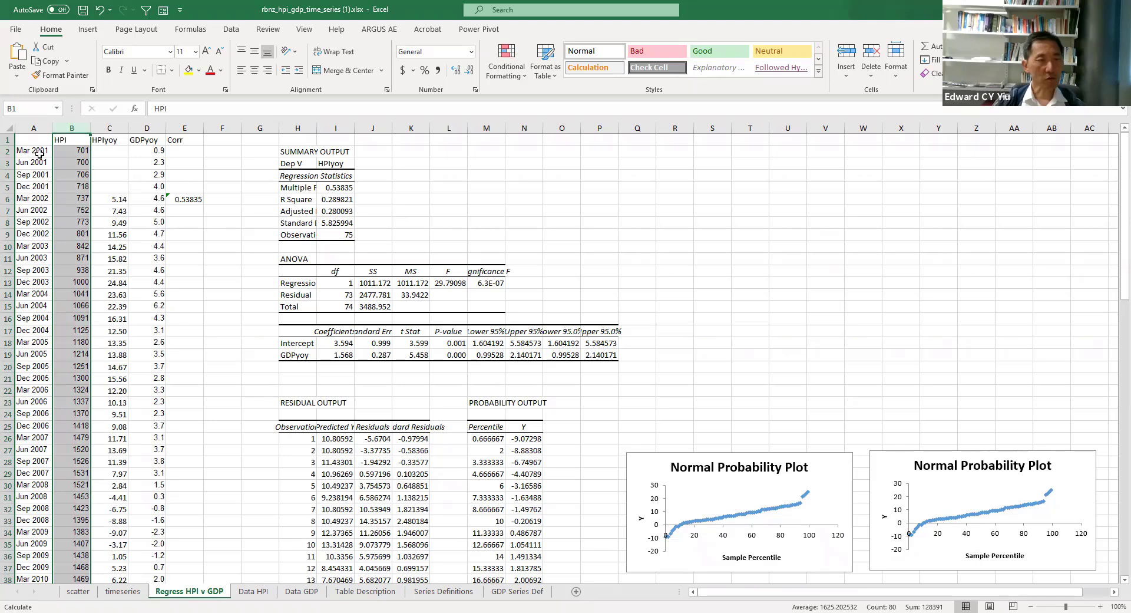
pyautogui.click(112, 127)
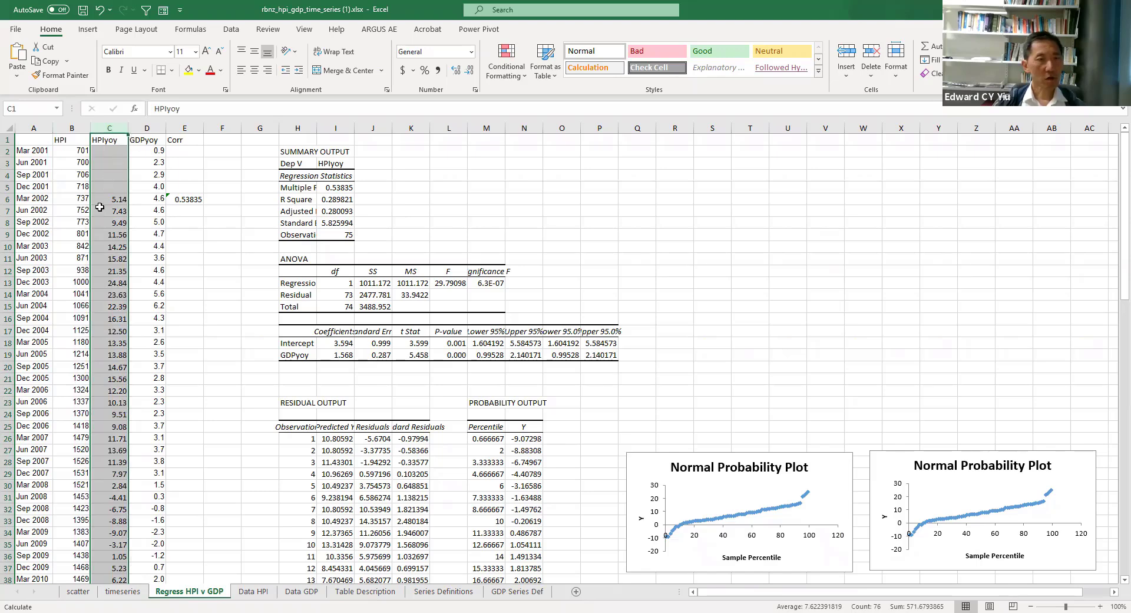
pyautogui.click(156, 128)
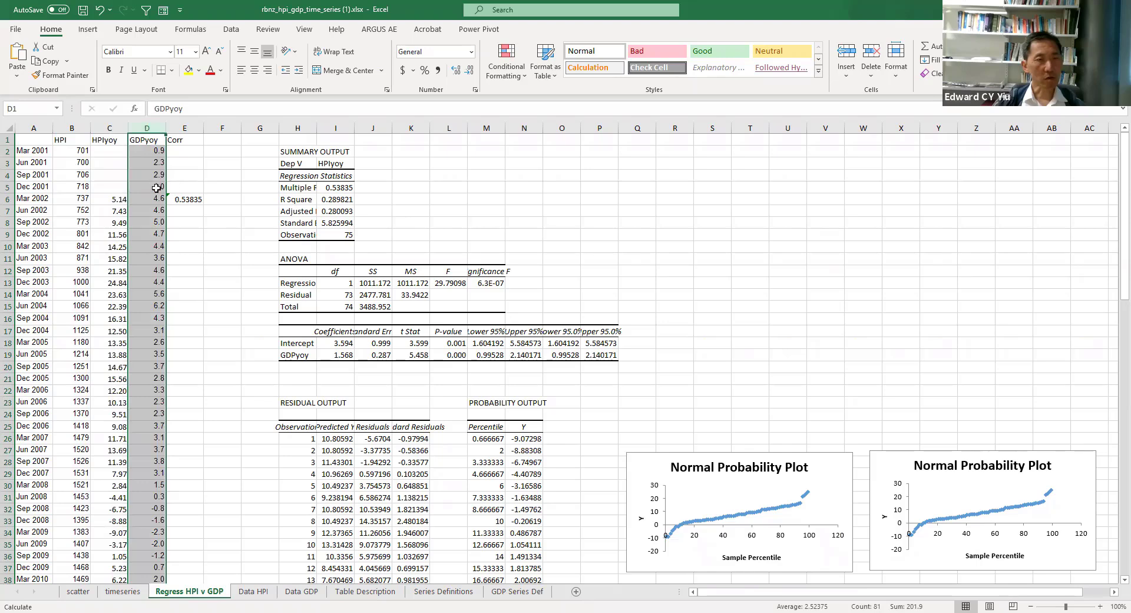
pyautogui.moveTo(116, 201); pyautogui.dragTo(155, 211)
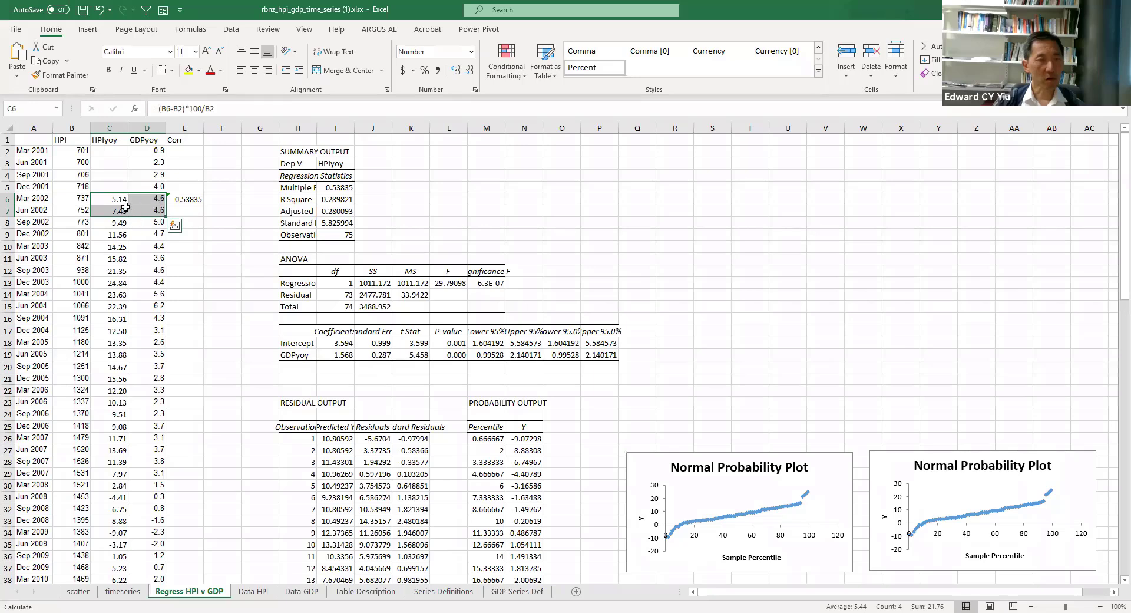
pyautogui.click(189, 200)
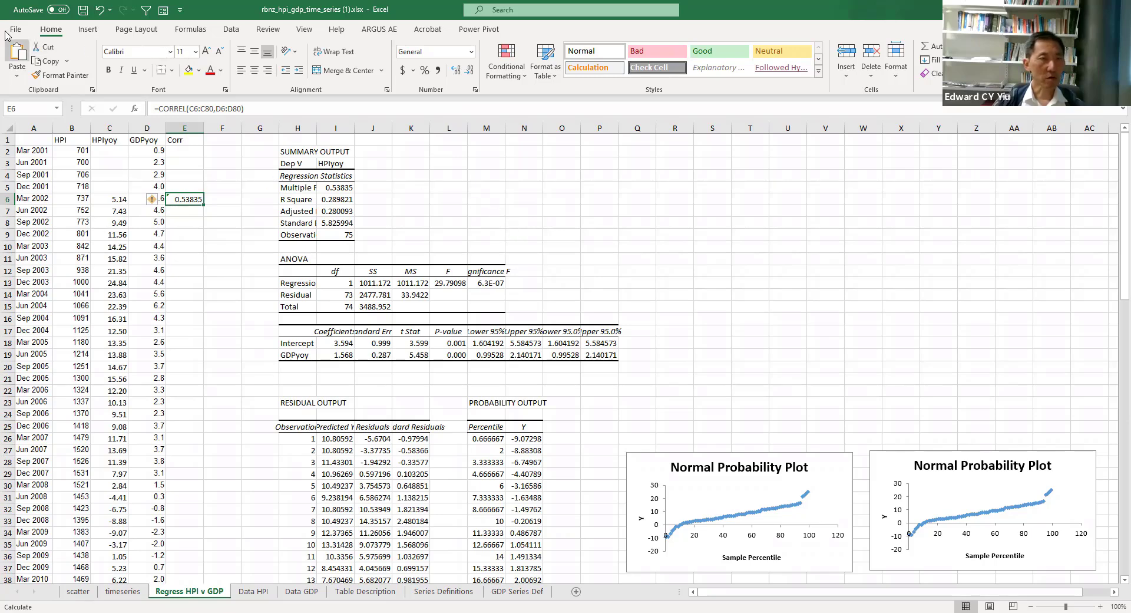
# Step: Start a Regression from the data analysis tools with the HPIyoy values in C6:C80 as the Y range
pyautogui.click(232, 30)
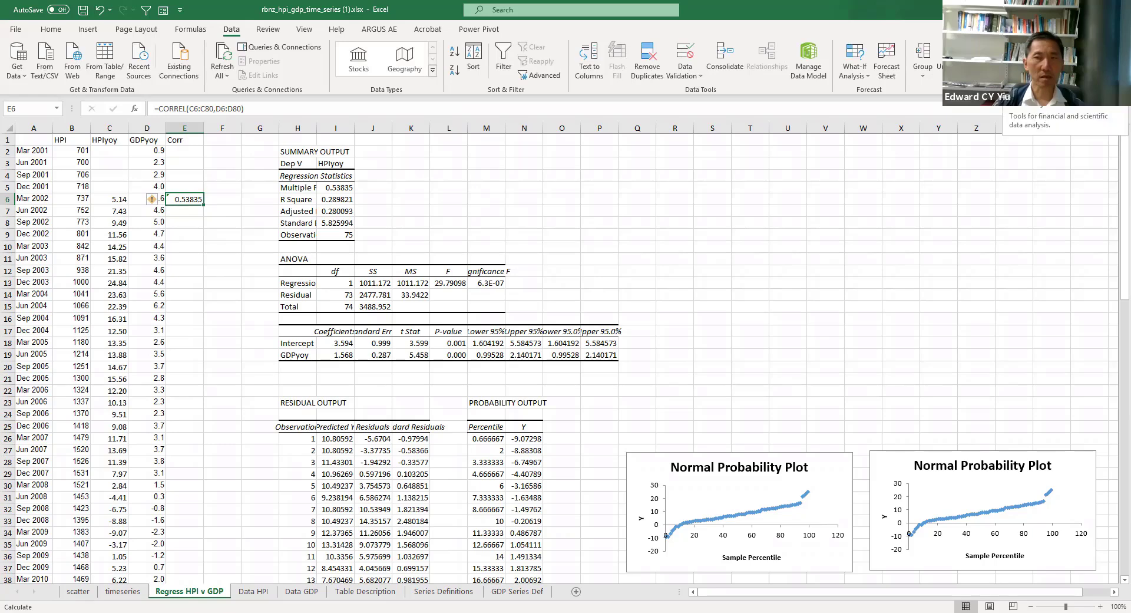
pyautogui.click(1034, 47)
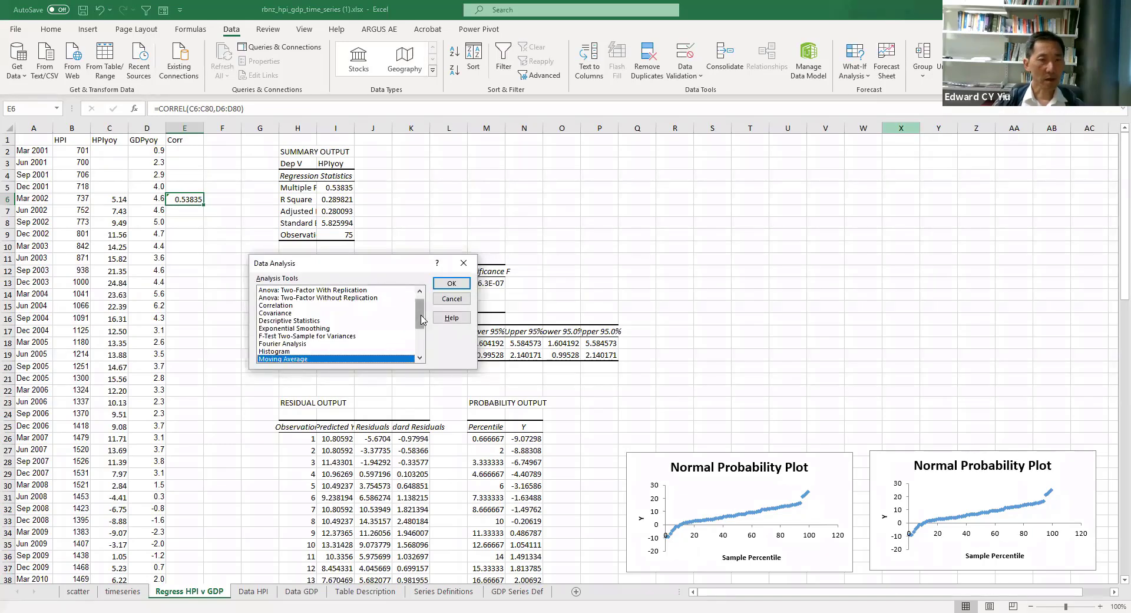
pyautogui.moveTo(422, 320); pyautogui.dragTo(422, 345)
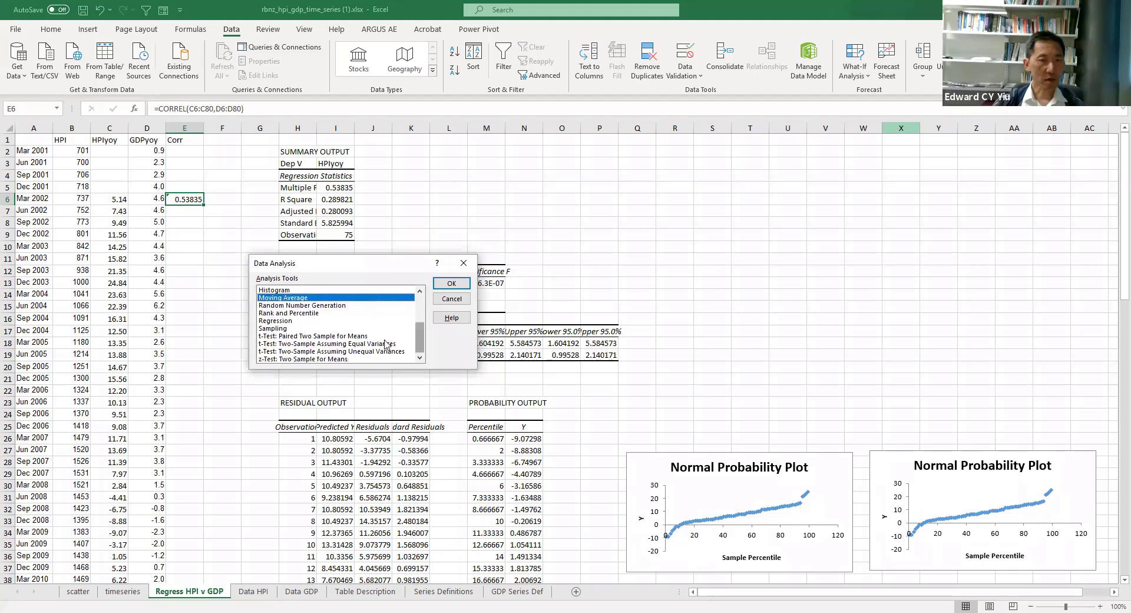
pyautogui.click(280, 320)
pyautogui.click(451, 284)
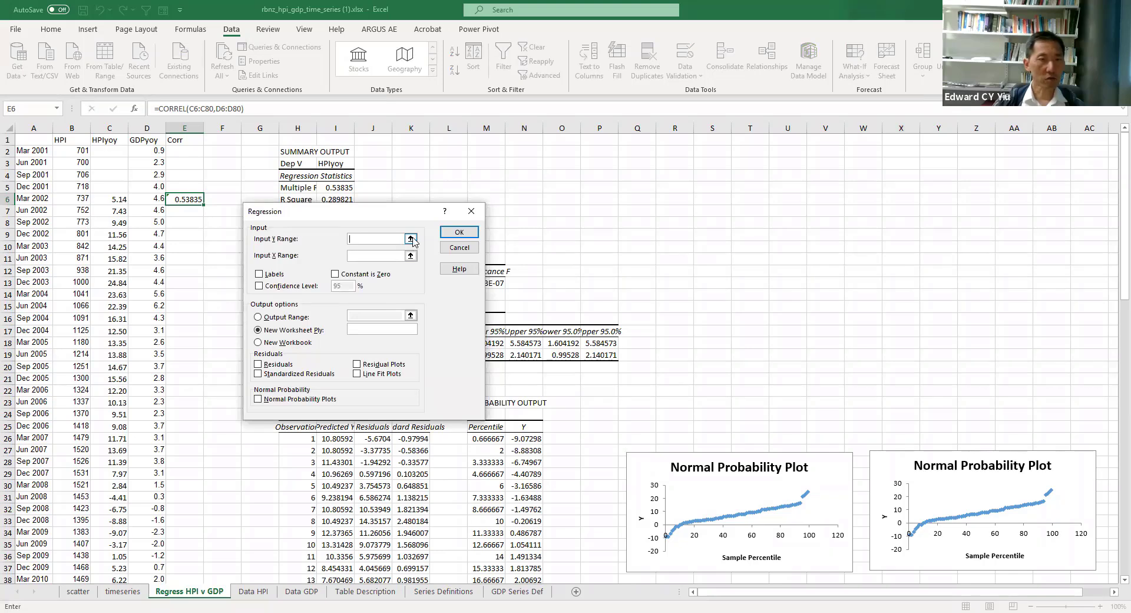
pyautogui.click(410, 238)
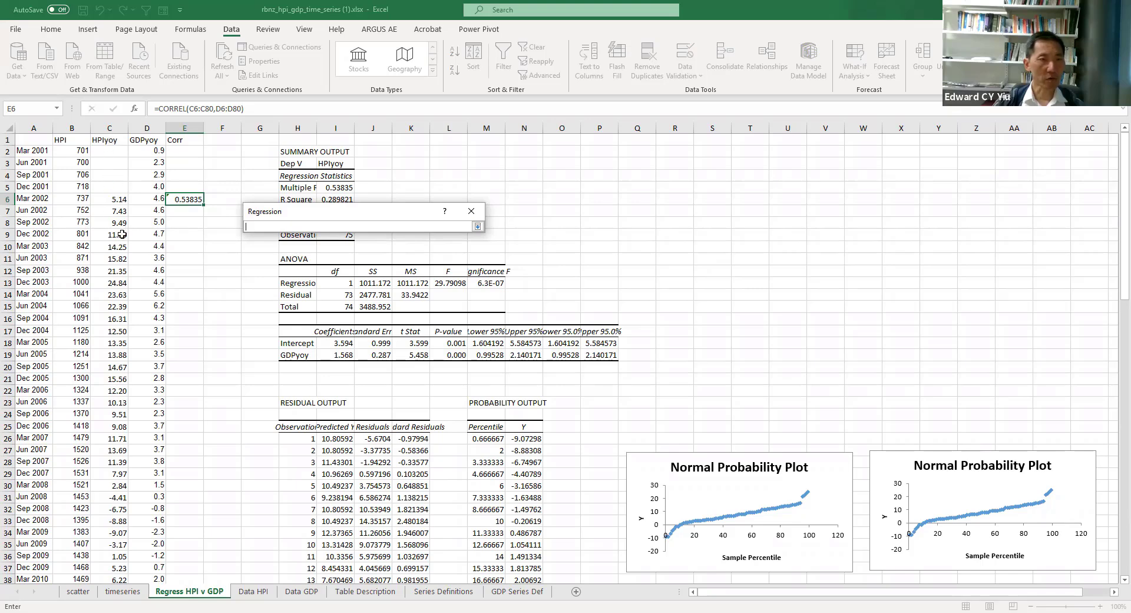
pyautogui.moveTo(115, 199); pyautogui.dragTo(114, 211)
pyautogui.hotkey('ctrl', 'shift', 'Down')
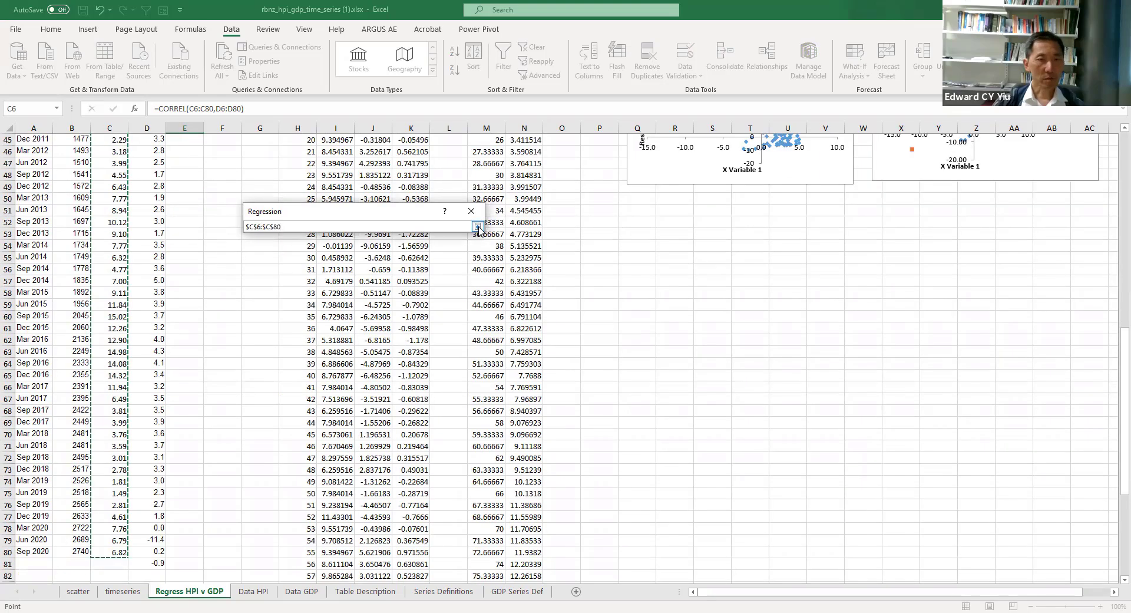
pyautogui.click(478, 228)
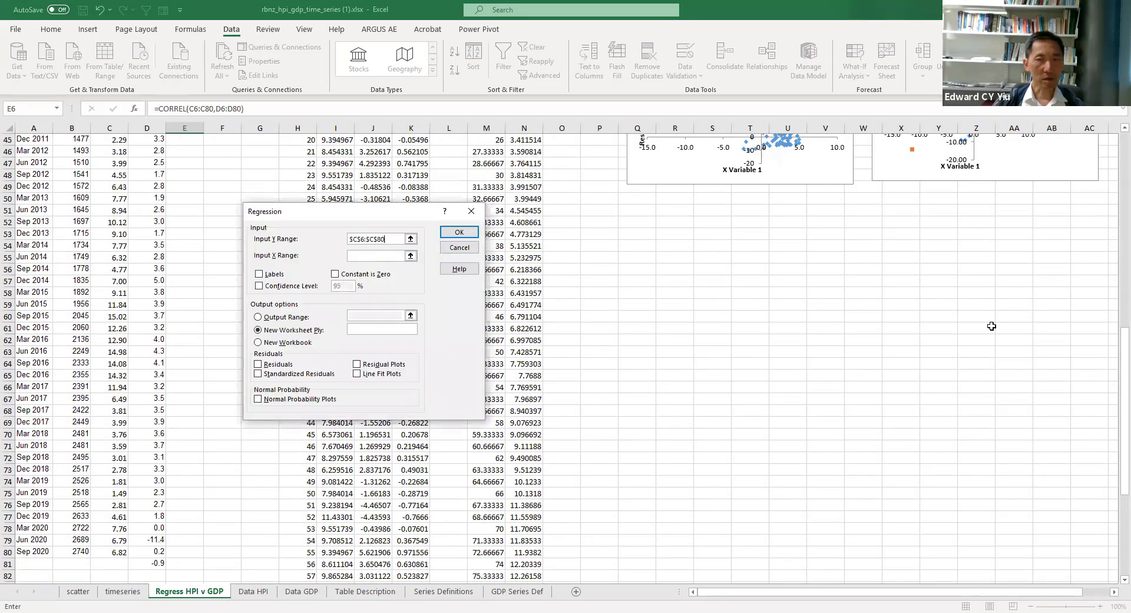
pyautogui.scroll(15, 1115, 352)
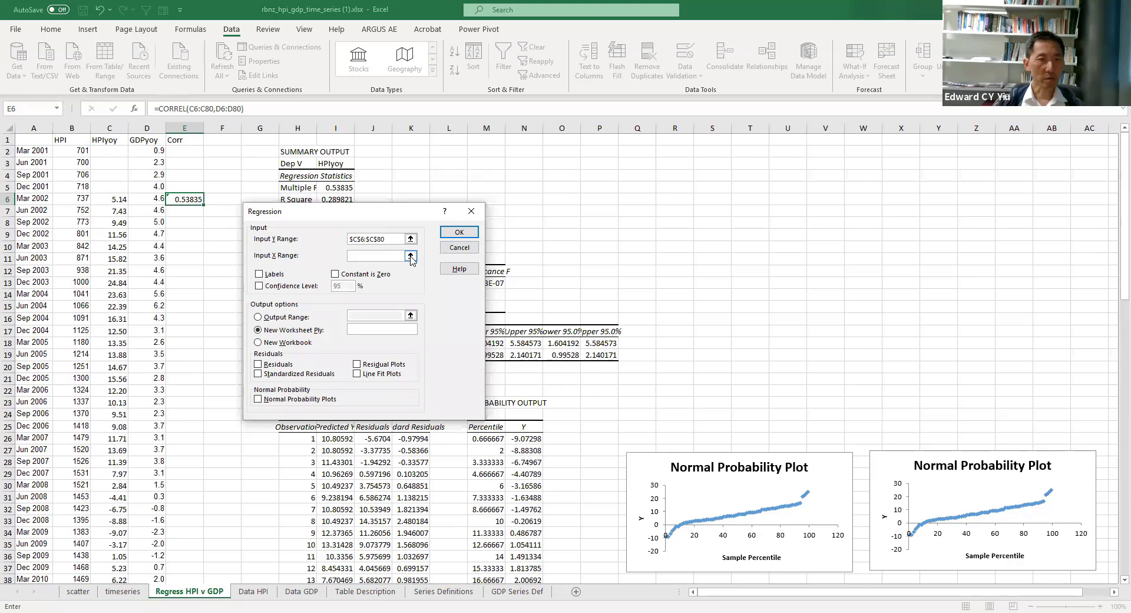
# Step: Set the regression's X range to the GDPyoy values in D6:D80
pyautogui.click(410, 255)
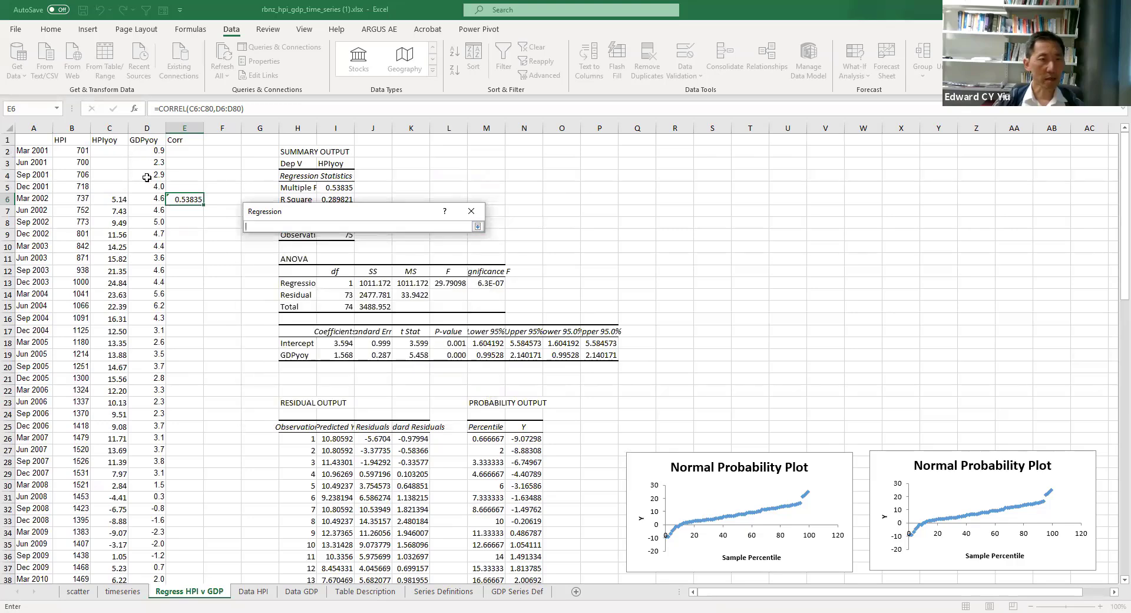
pyautogui.moveTo(151, 201); pyautogui.dragTo(147, 552)
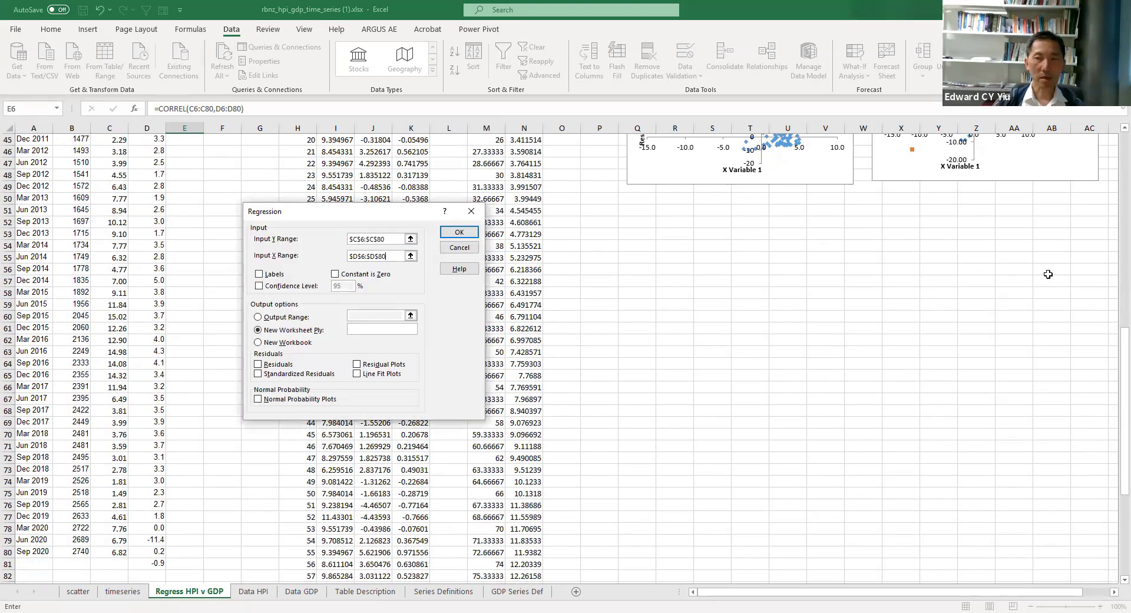
pyautogui.scroll(15, 1116, 365)
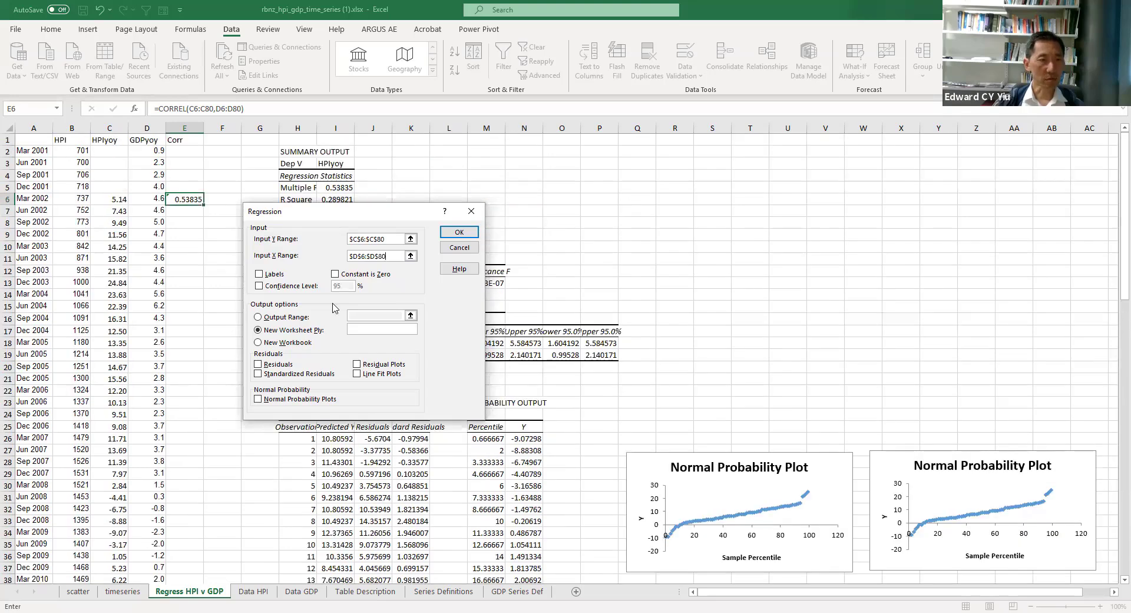
# Step: Set the regression output range to cell R2, include line fit plots, and run the analysis
pyautogui.click(259, 319)
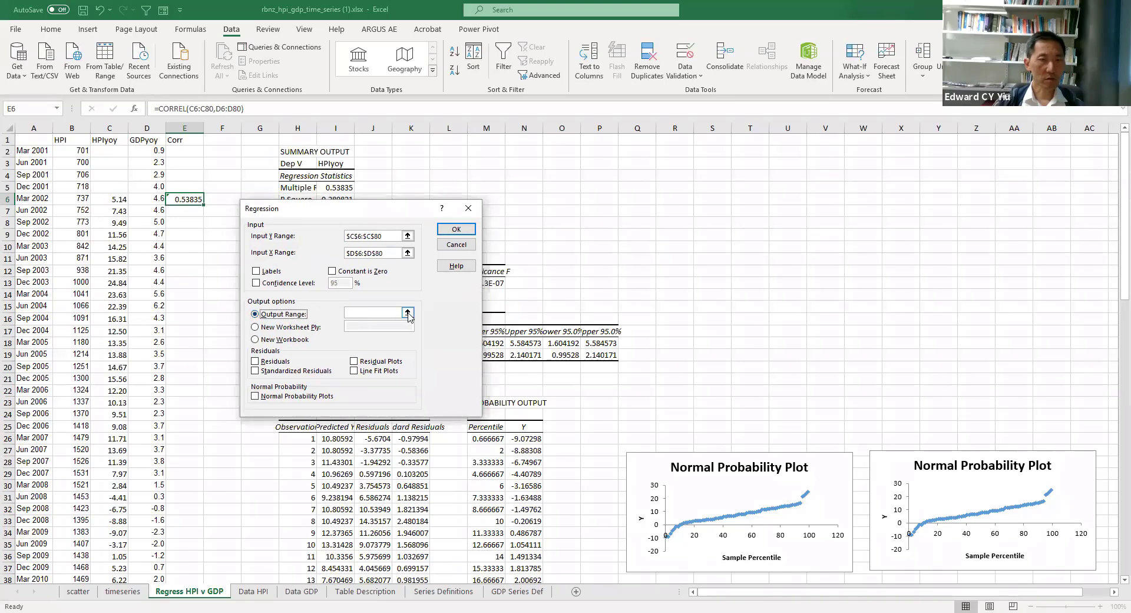
pyautogui.click(408, 313)
pyautogui.click(674, 151)
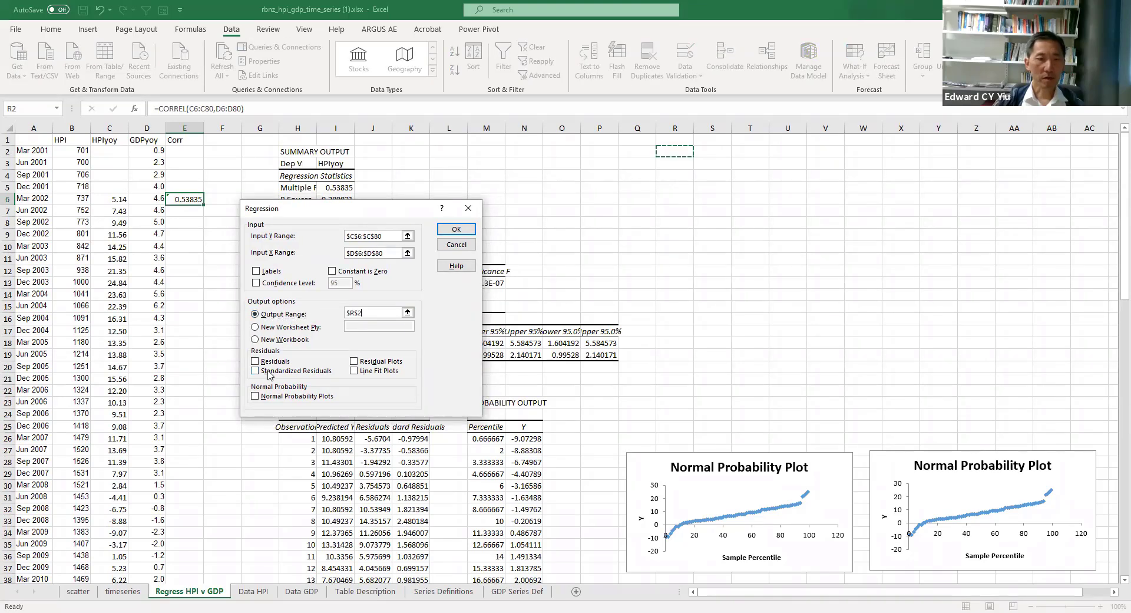
pyautogui.click(353, 372)
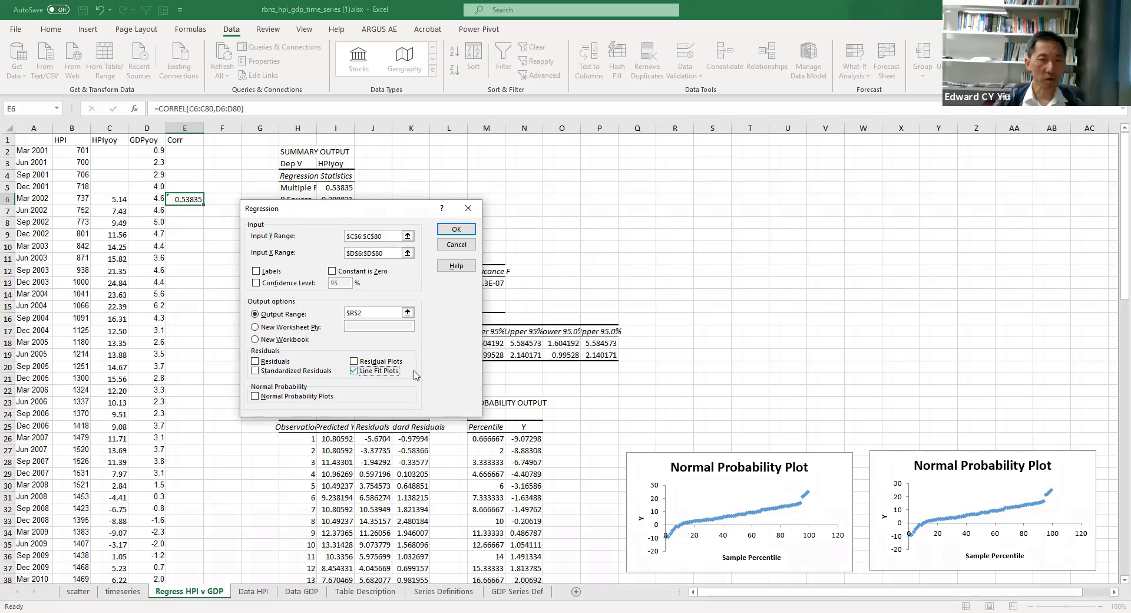
pyautogui.click(456, 231)
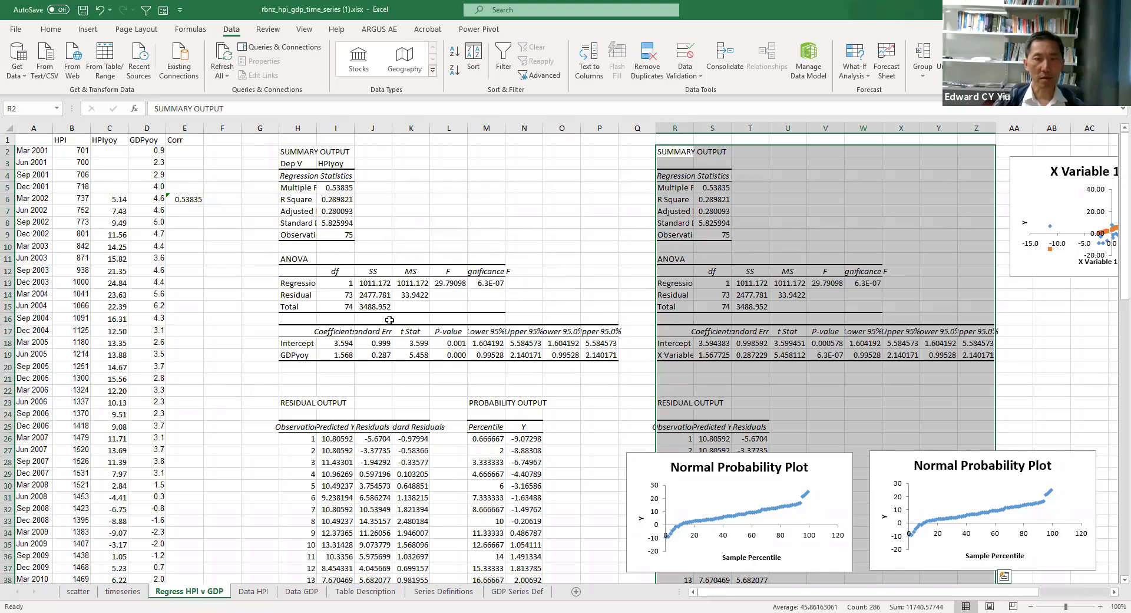
# Step: Review the R Square row of the new regression output and relabel its X Variable 1 coefficient row as GDPyoy
pyautogui.click(757, 319)
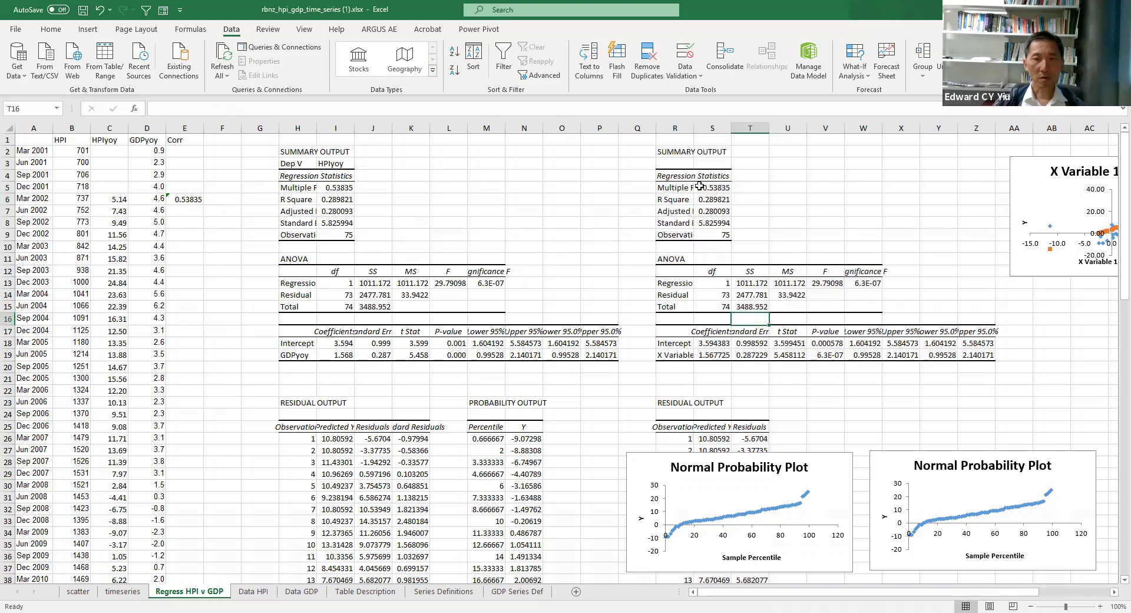
pyautogui.moveTo(670, 202); pyautogui.dragTo(715, 199)
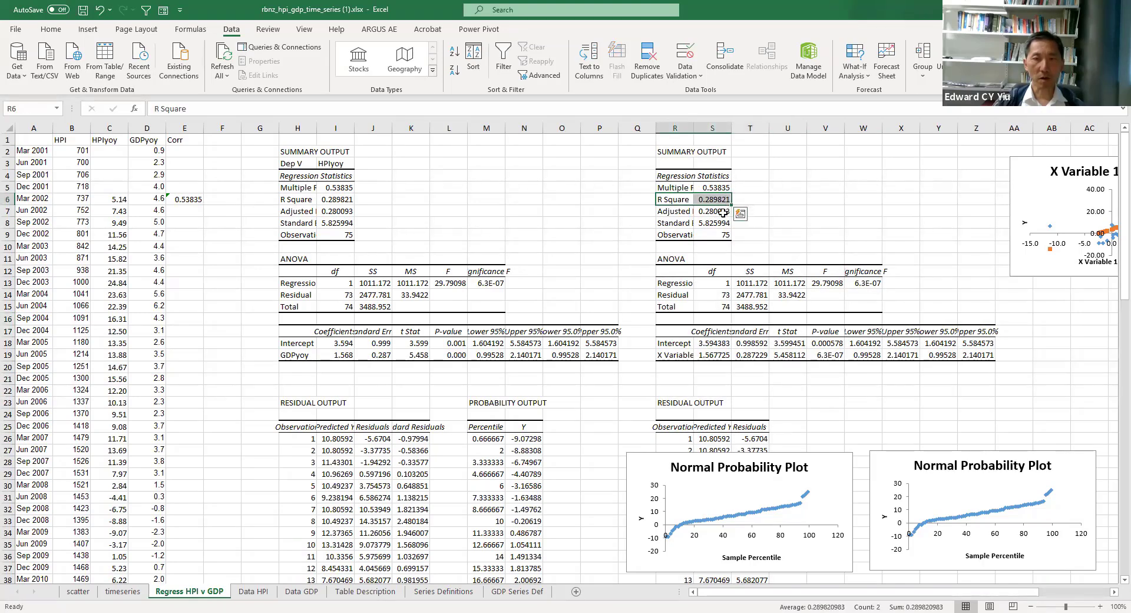
pyautogui.click(677, 354)
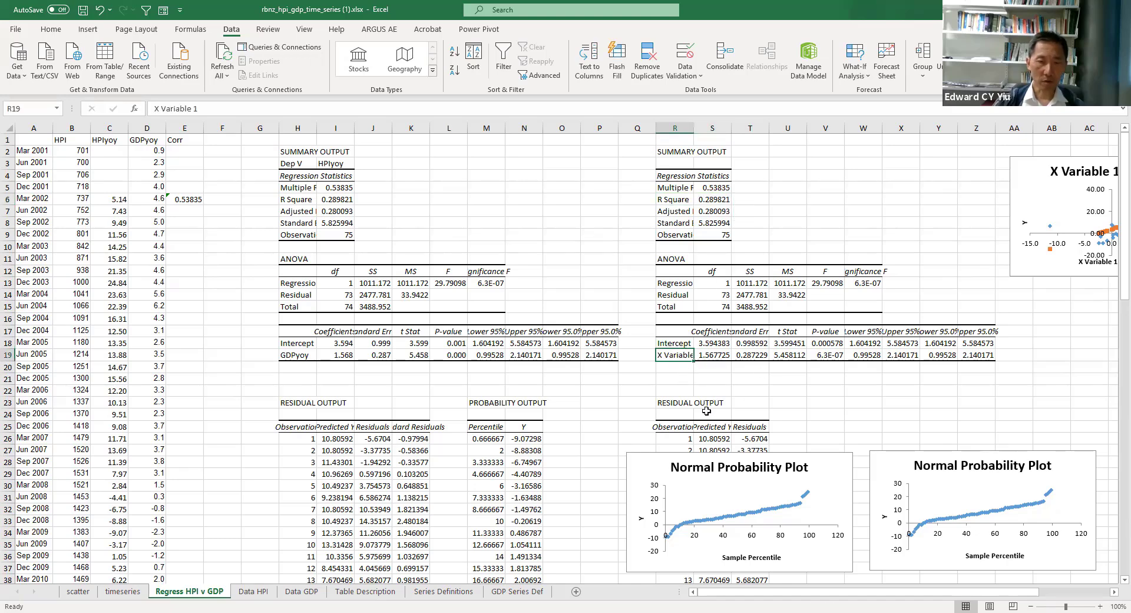
pyautogui.write('G')
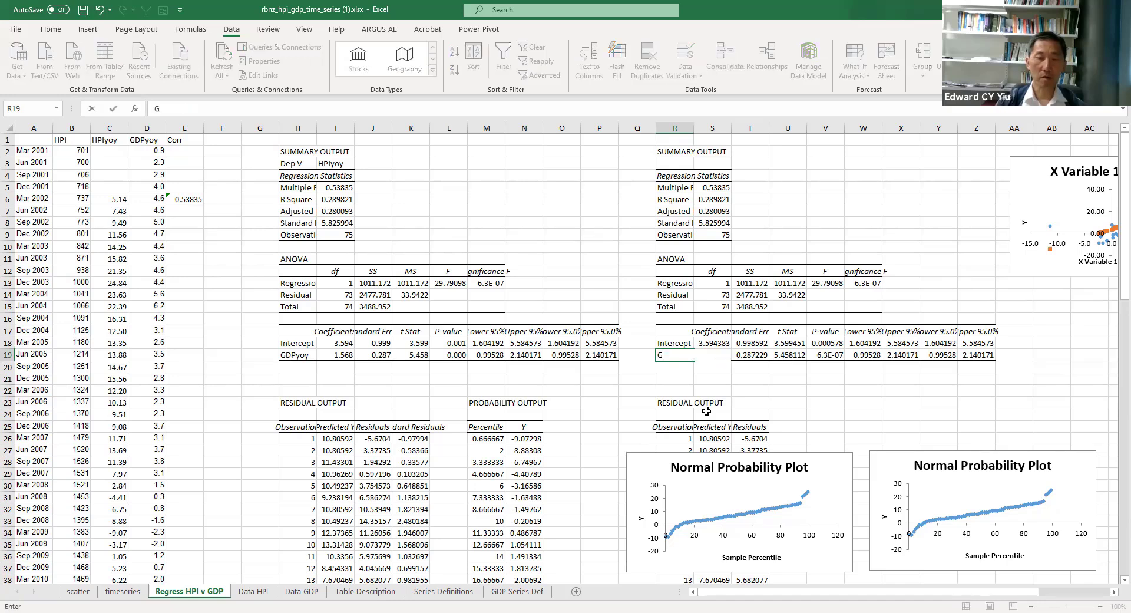
pyautogui.write('DPyoy')
pyautogui.press('Return')
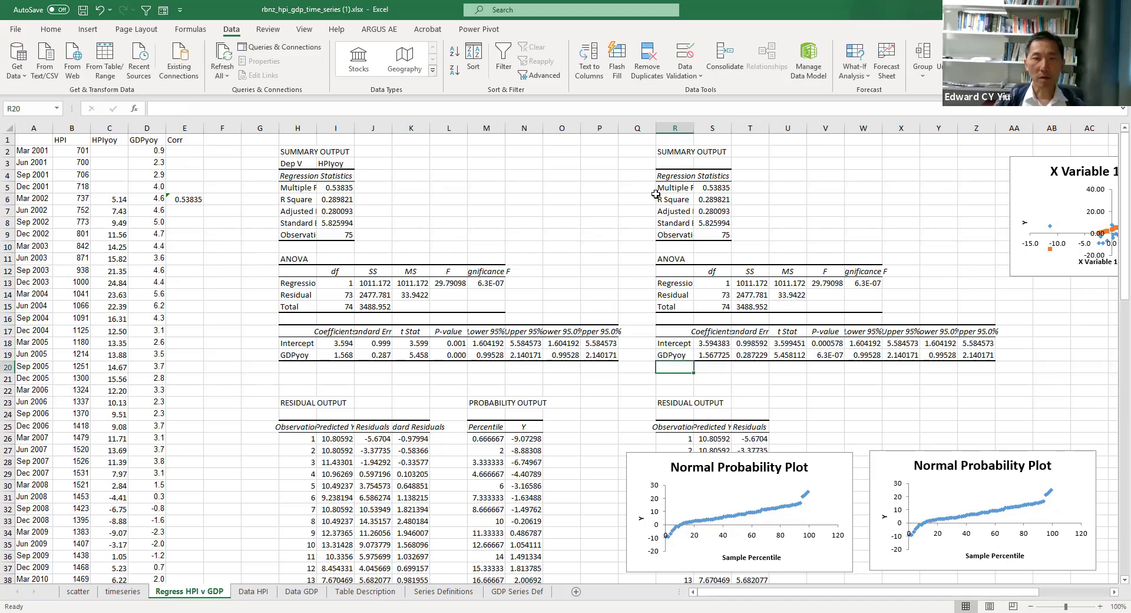
# Step: Copy the Dep V and HPIyoy labels from the existing summary output into R3:S3 of the new one
pyautogui.moveTo(297, 163); pyautogui.dragTo(333, 163)
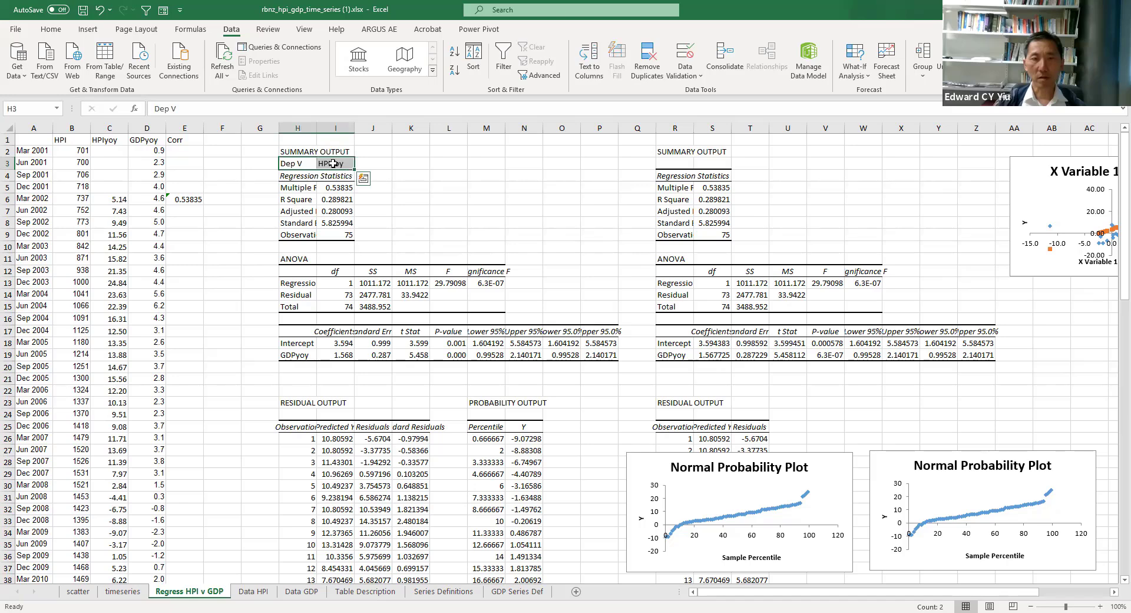
pyautogui.hotkey('ctrl', 'c')
pyautogui.click(674, 163)
pyautogui.hotkey('ctrl', 'v')
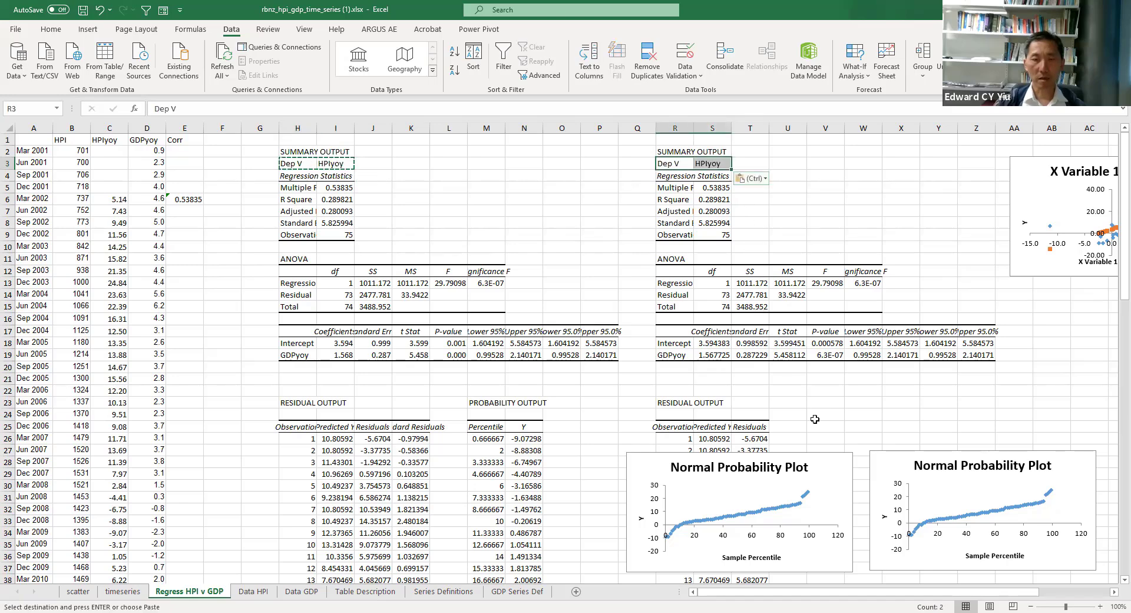
# Step: Check the GDPyoy coefficient and P-value in the new output, and move the line fit plot beside its regression statistics
pyautogui.click(719, 357)
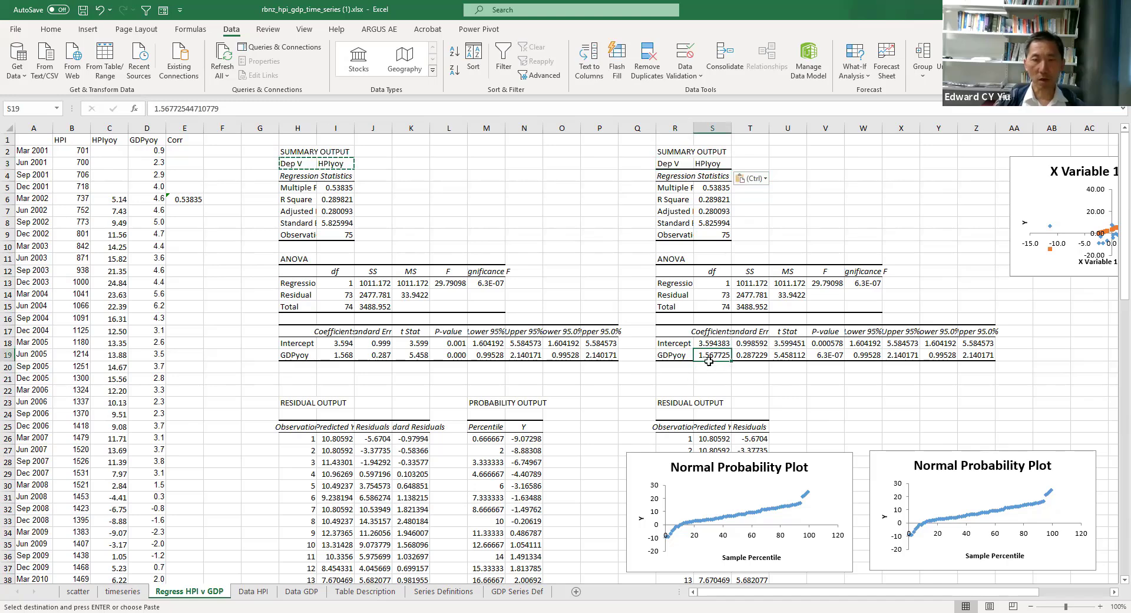
pyautogui.click(665, 355)
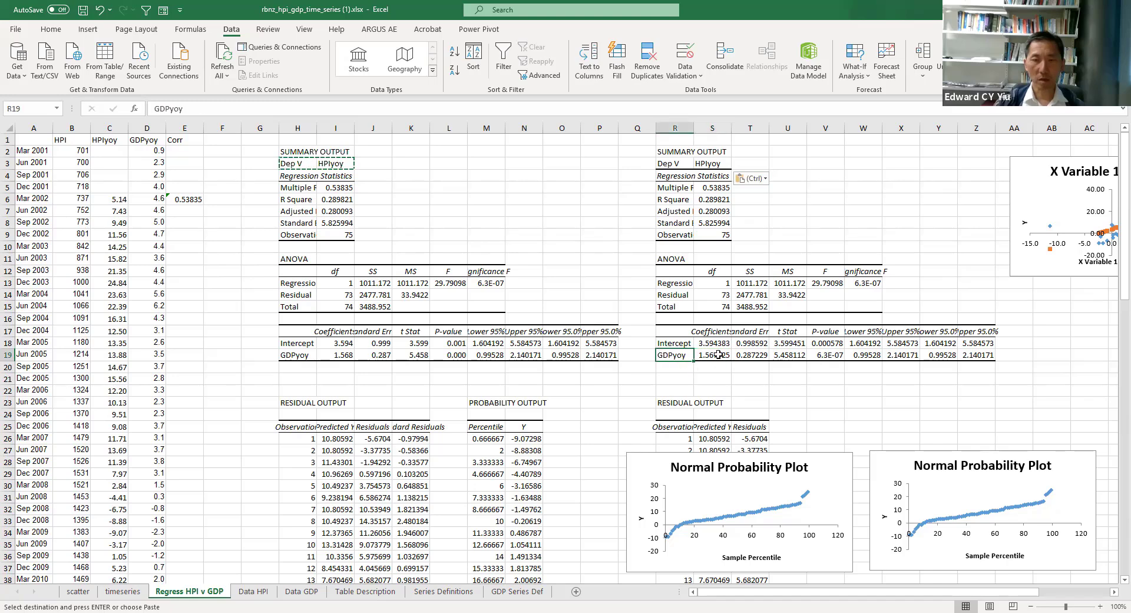
pyautogui.click(718, 354)
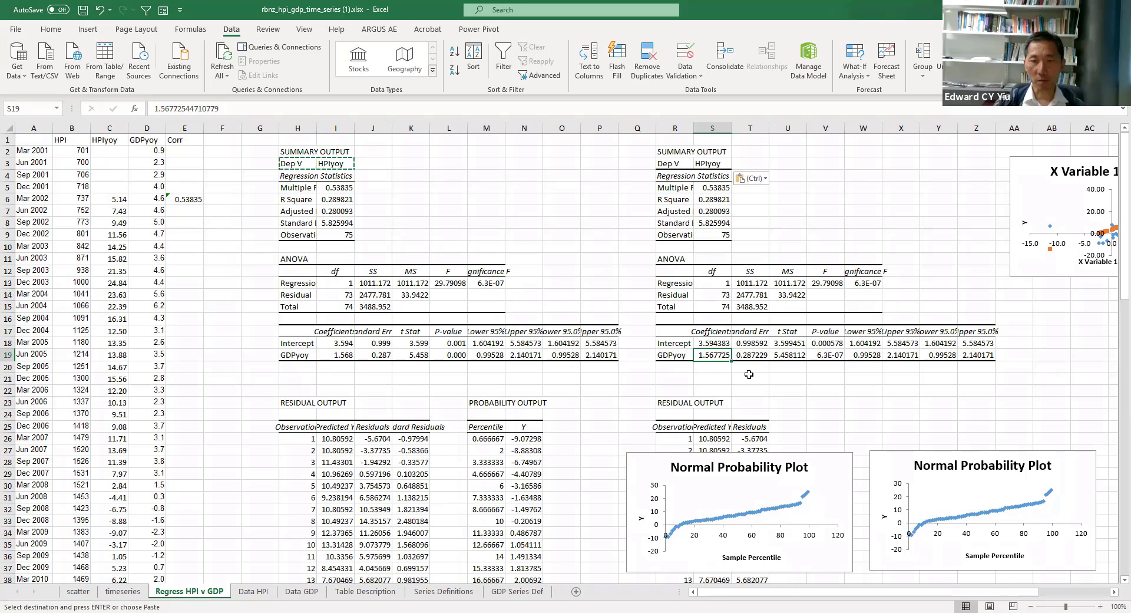
pyautogui.click(828, 355)
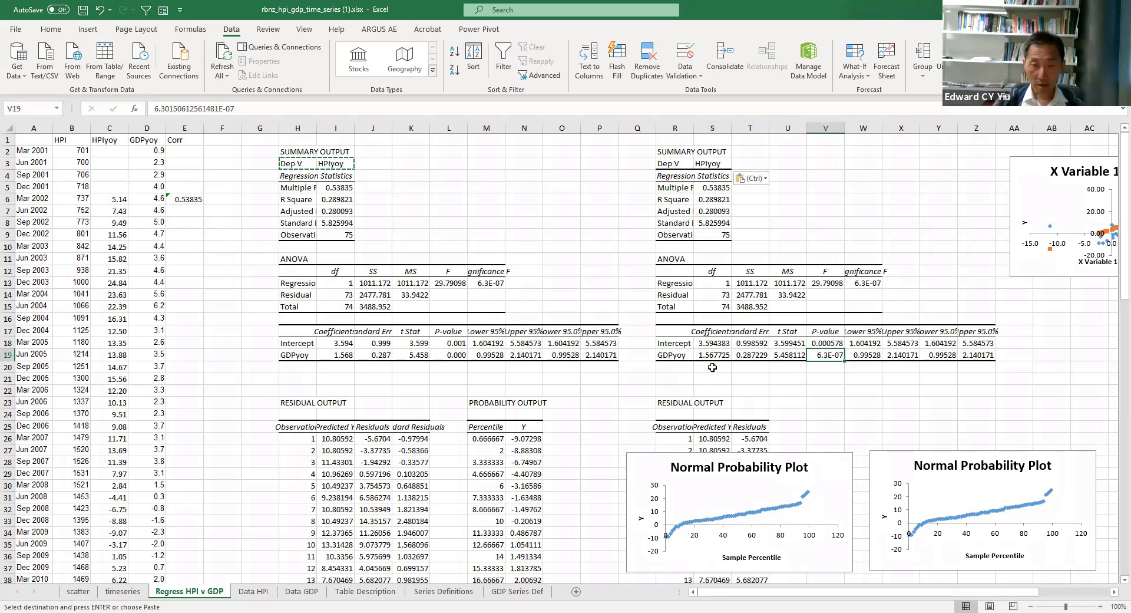
pyautogui.moveTo(1018, 172); pyautogui.dragTo(759, 155)
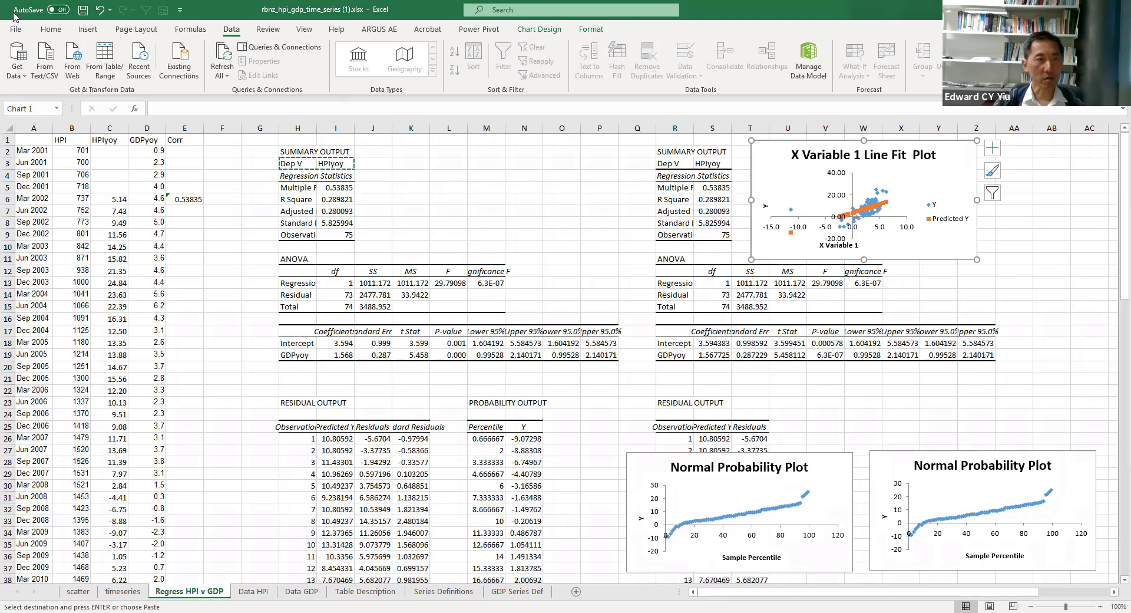
# Step: Check in the Excel add-ins options that Analysis ToolPak is enabled and accept the add-in selection
pyautogui.click(16, 29)
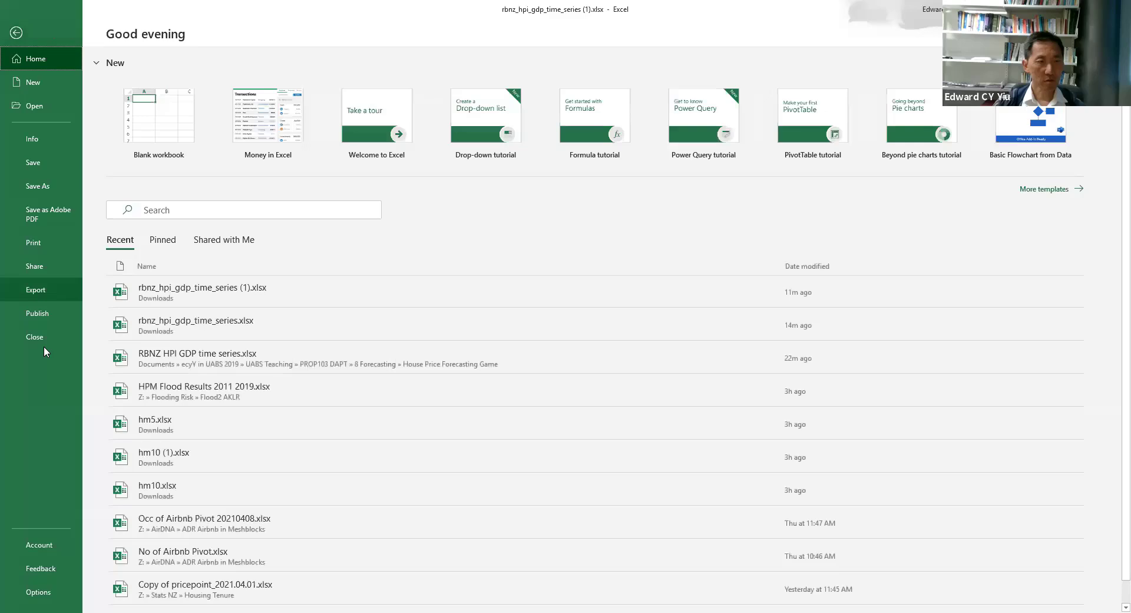
pyautogui.click(37, 597)
pyautogui.click(365, 303)
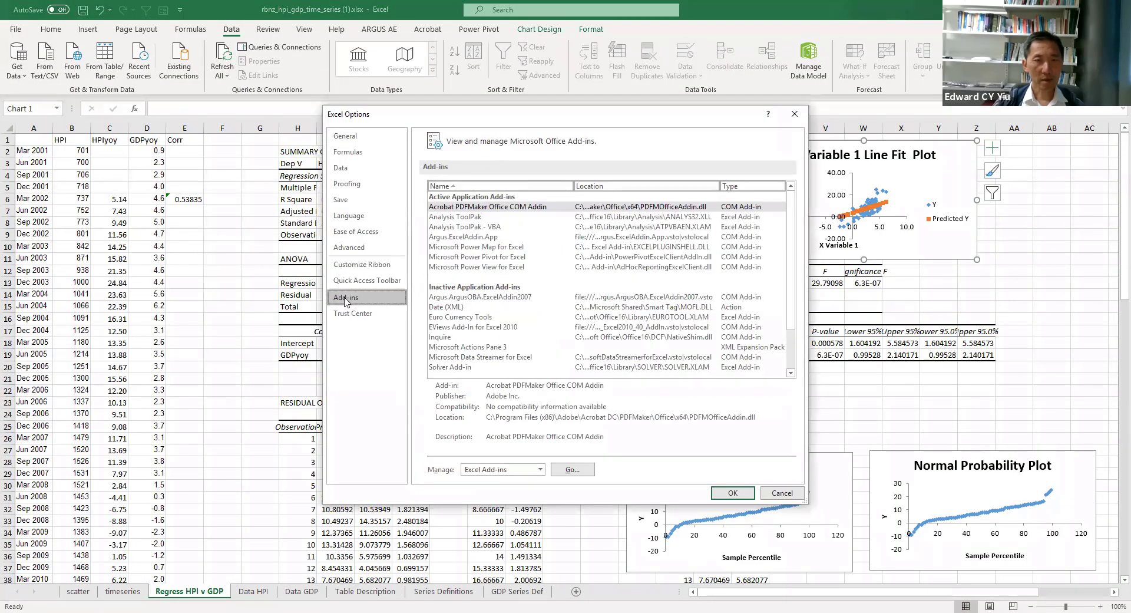
pyautogui.click(471, 229)
pyautogui.click(582, 471)
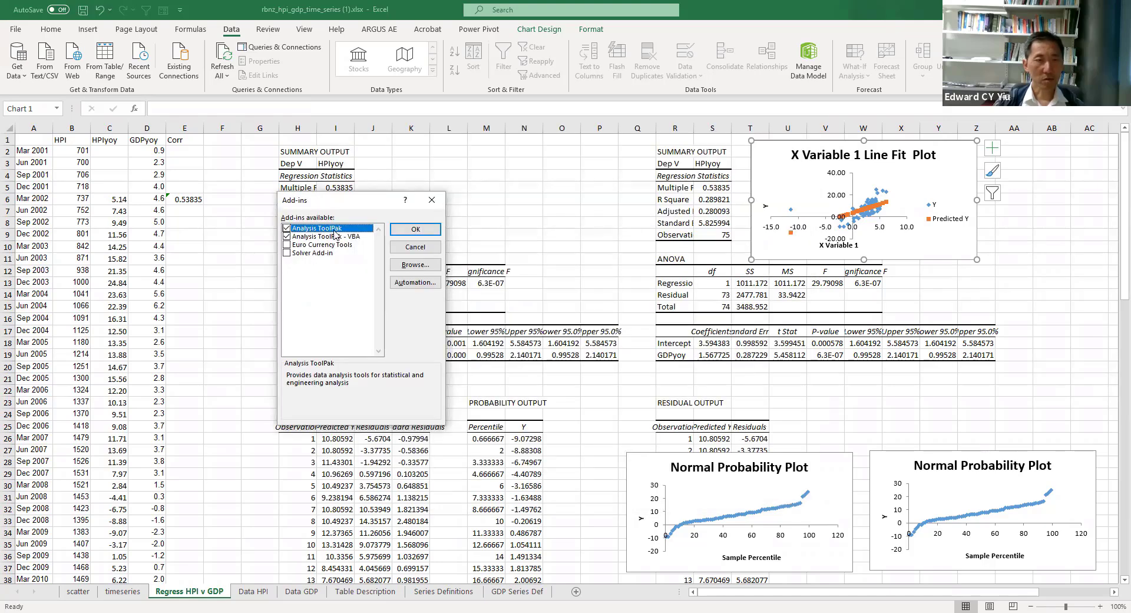
pyautogui.click(416, 230)
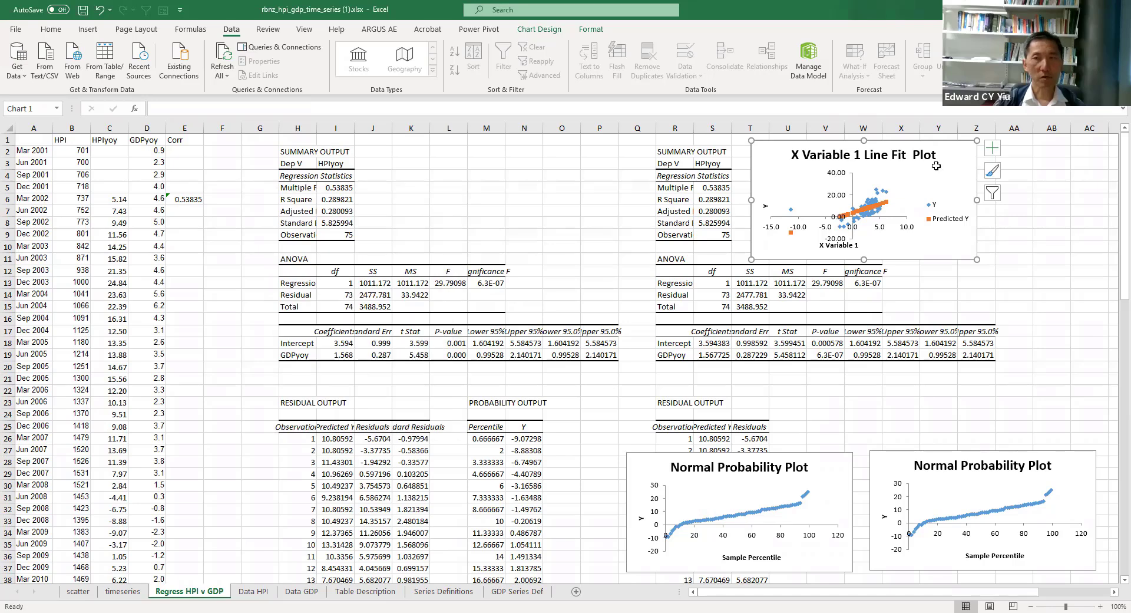